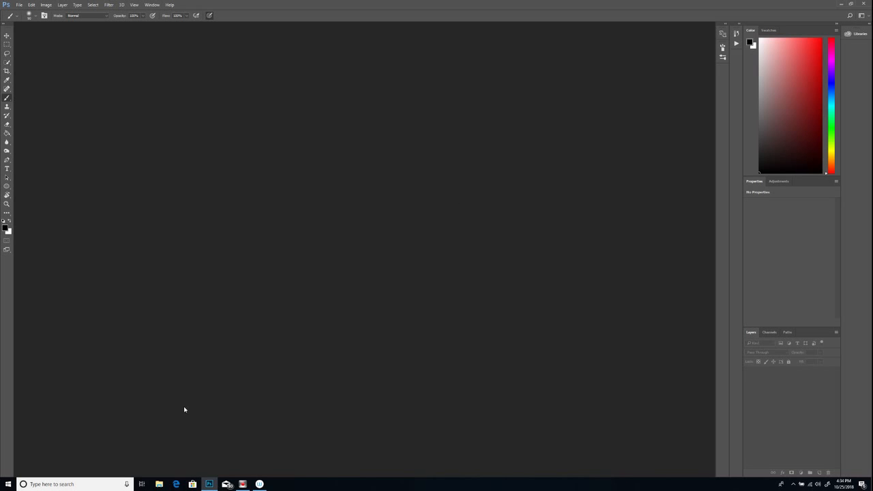
Switch to Microsoft Edge and open the Downloads page of flashyopal.com.
click(177, 484)
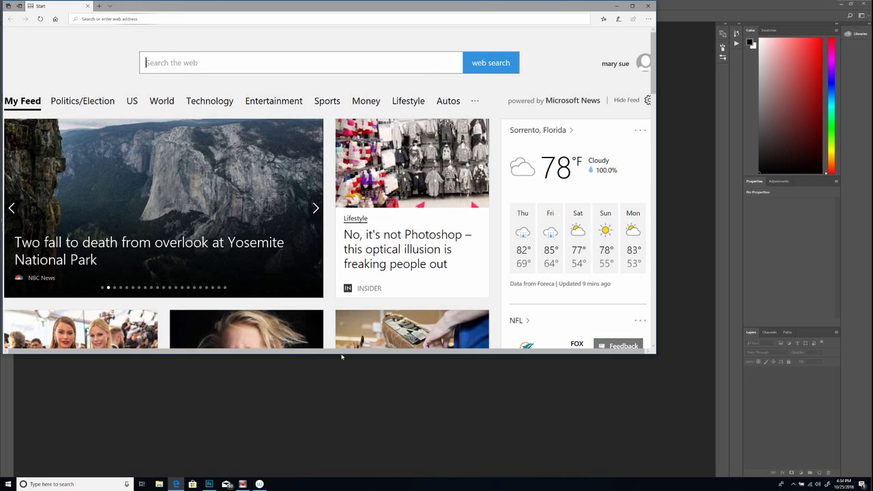
click(133, 19)
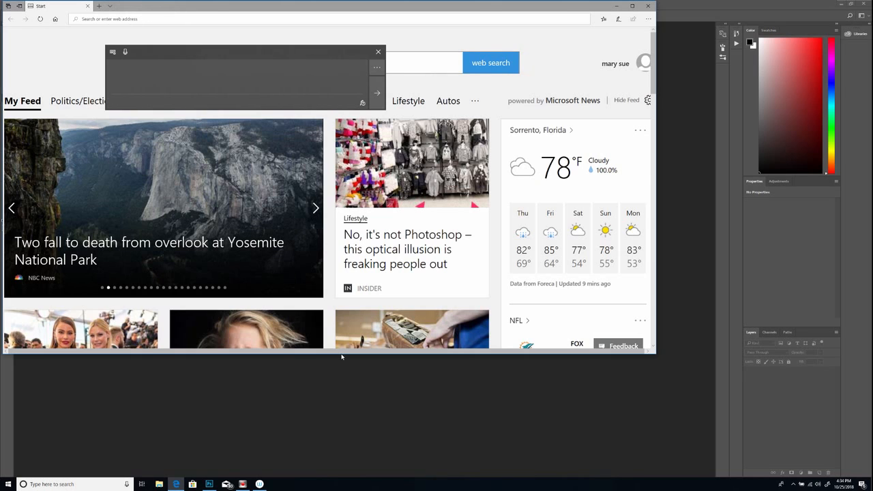
text(flashyoop)
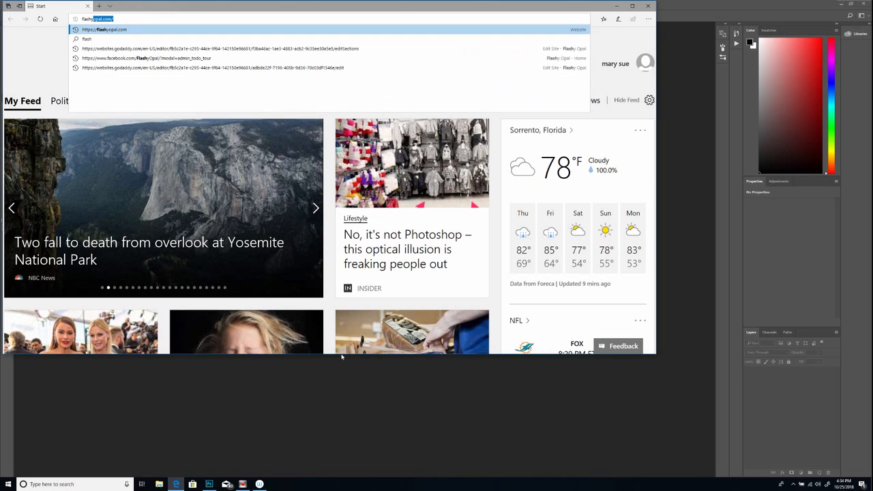
key(BackSpace)
key(BackSpace)
text(pal.com/)
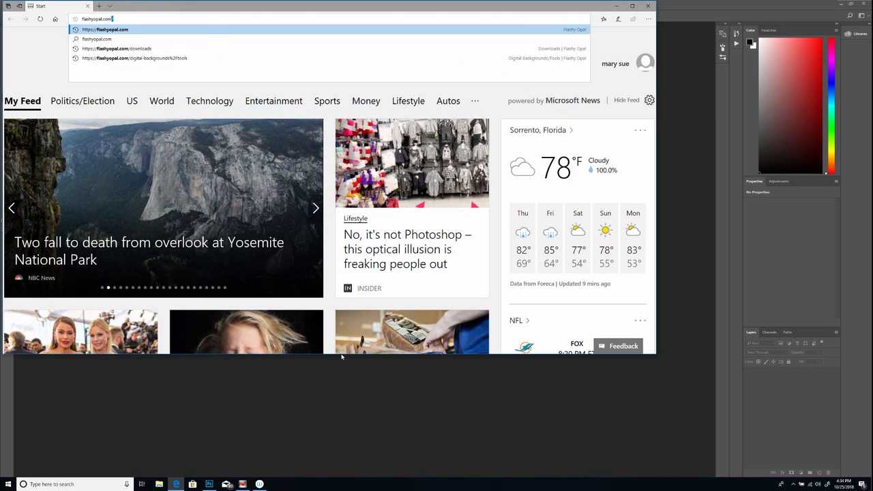
key(Return)
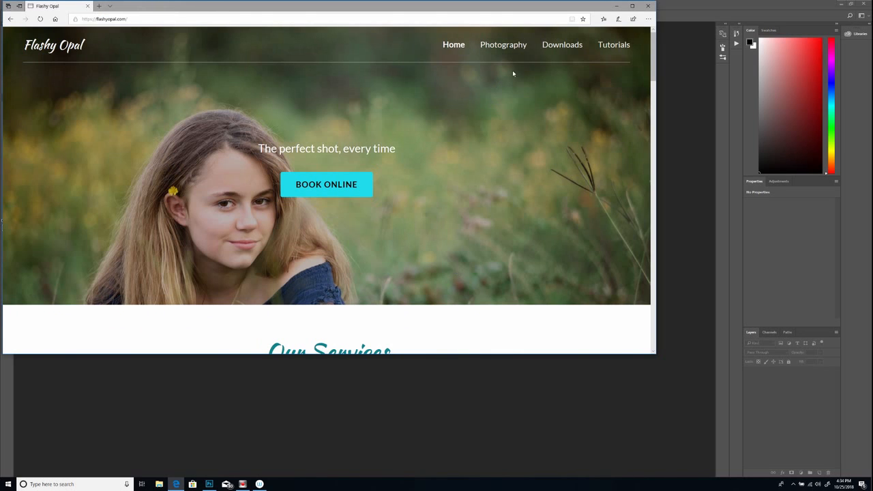
click(555, 48)
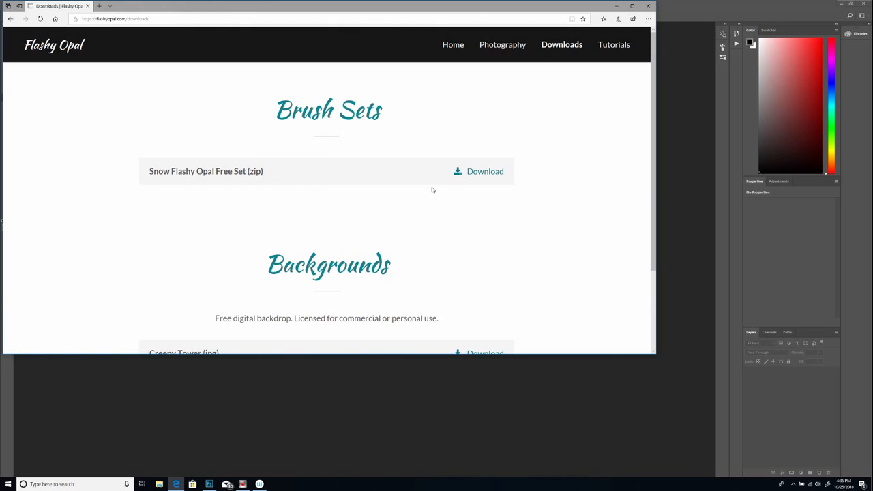
Download the Snow Flashy Opal Free Set zip and save it in the Downloads folder.
click(460, 174)
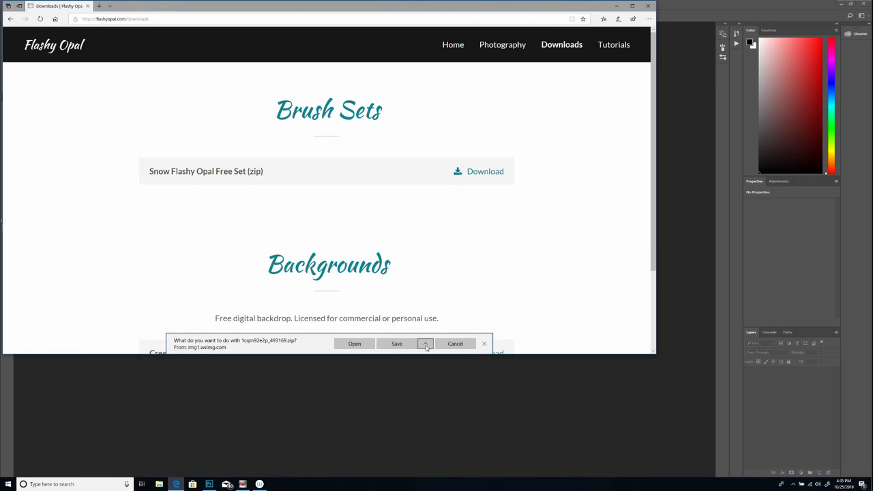
click(426, 344)
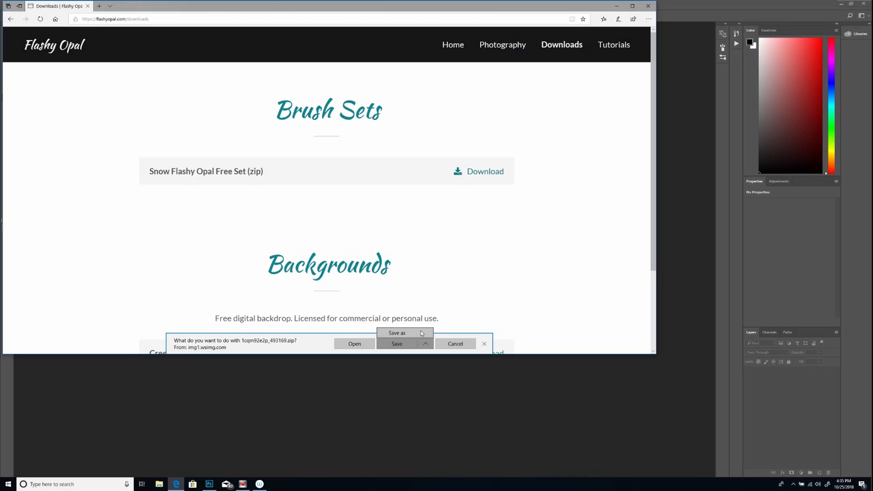
click(397, 333)
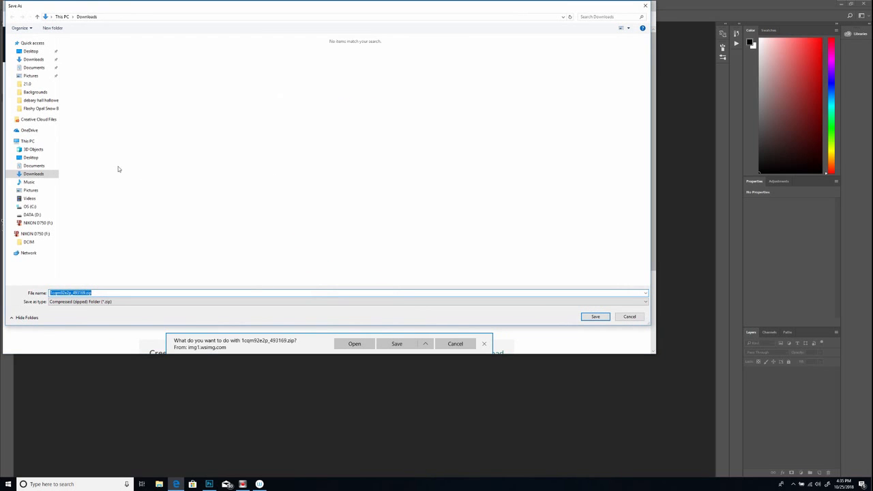
click(46, 174)
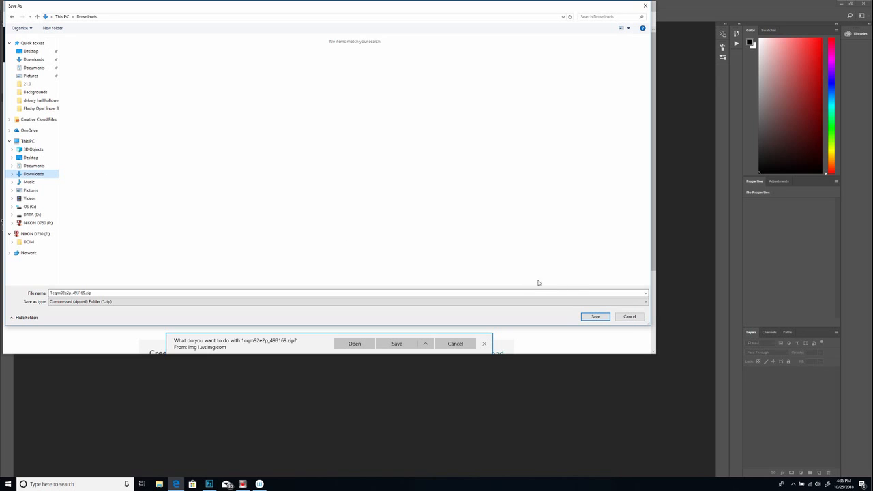
click(595, 318)
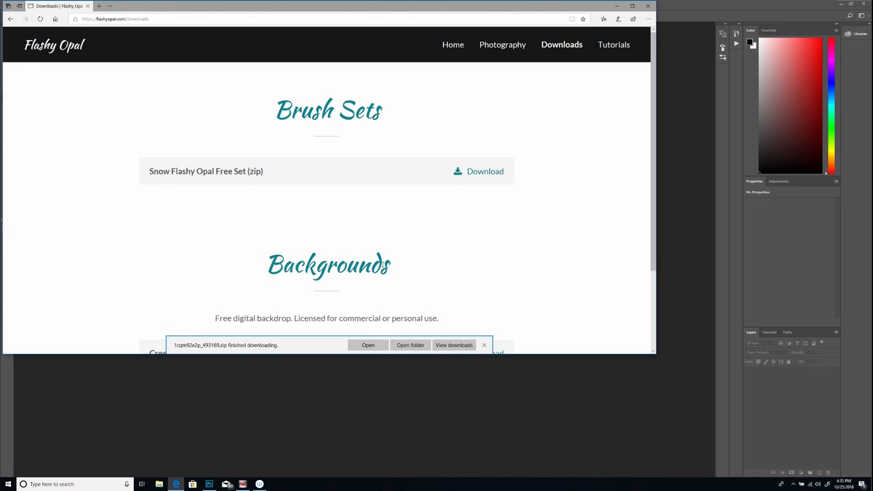
Extract the downloaded brush zip within the Downloads folder, and close the folder windows and the browser.
click(410, 345)
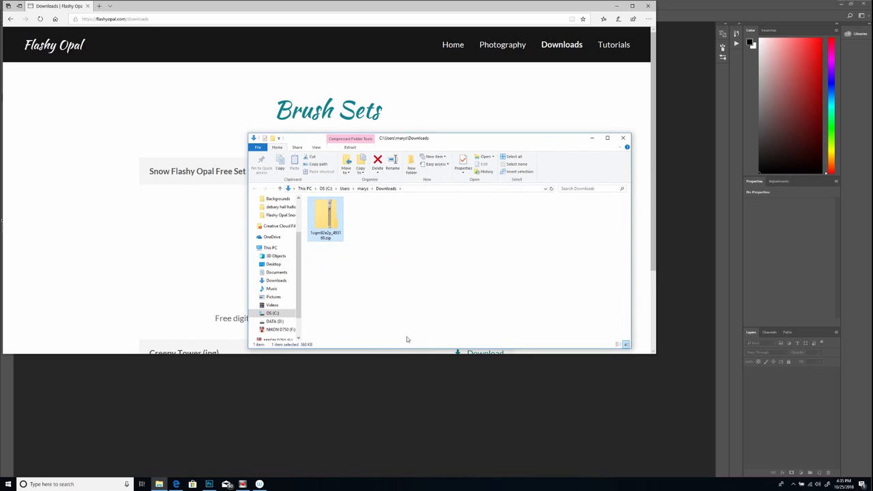
right_click(333, 221)
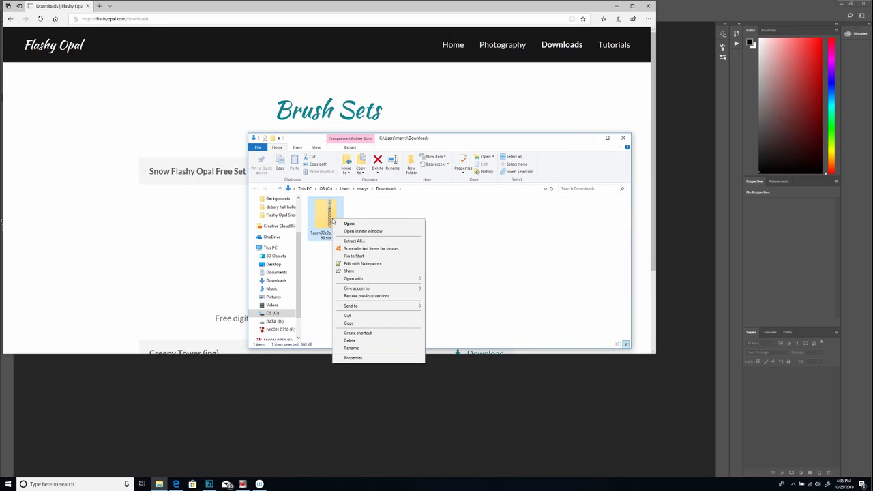
click(356, 242)
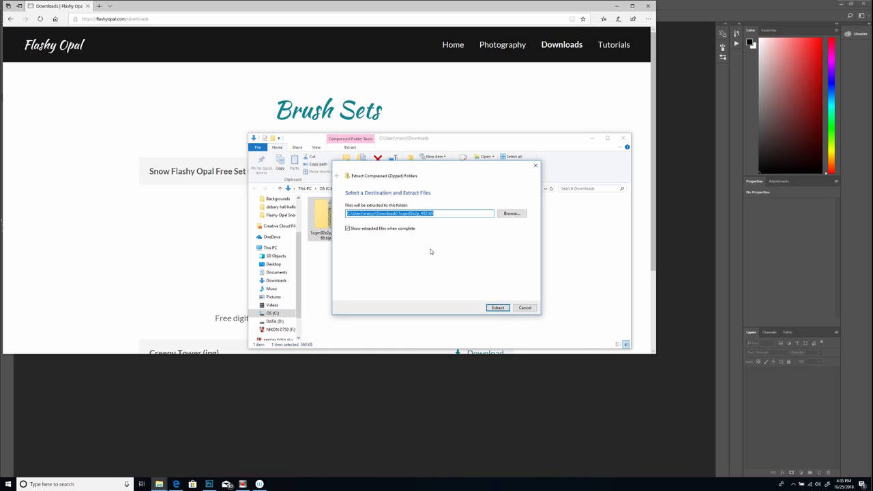
click(498, 307)
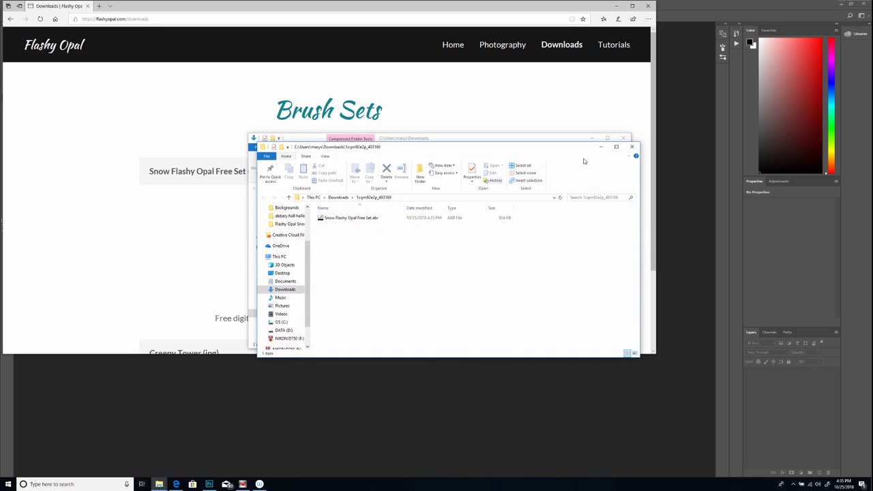
click(631, 147)
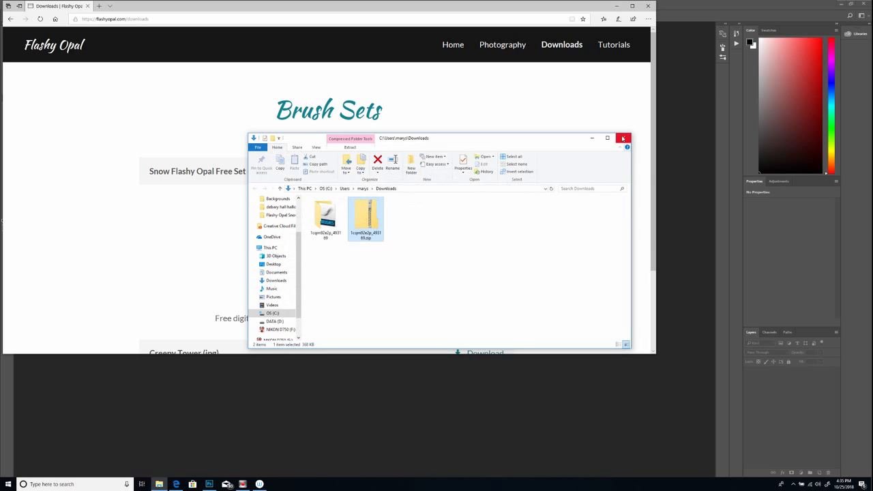
click(622, 139)
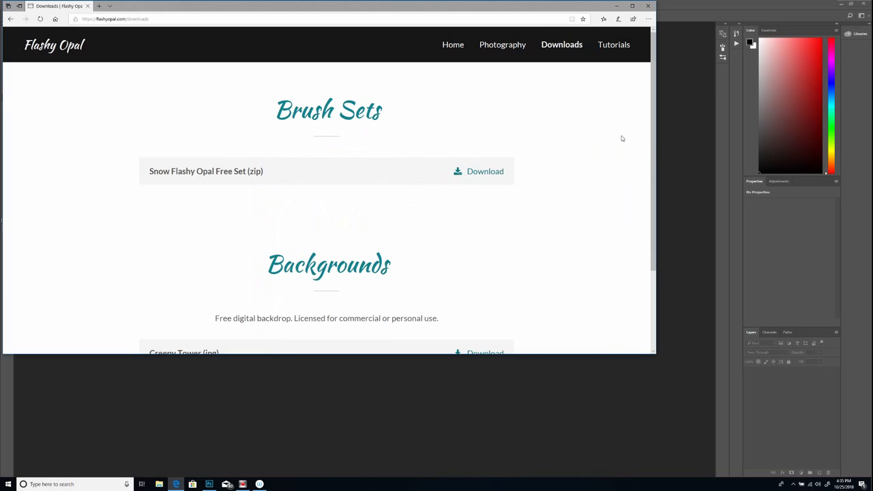
click(649, 7)
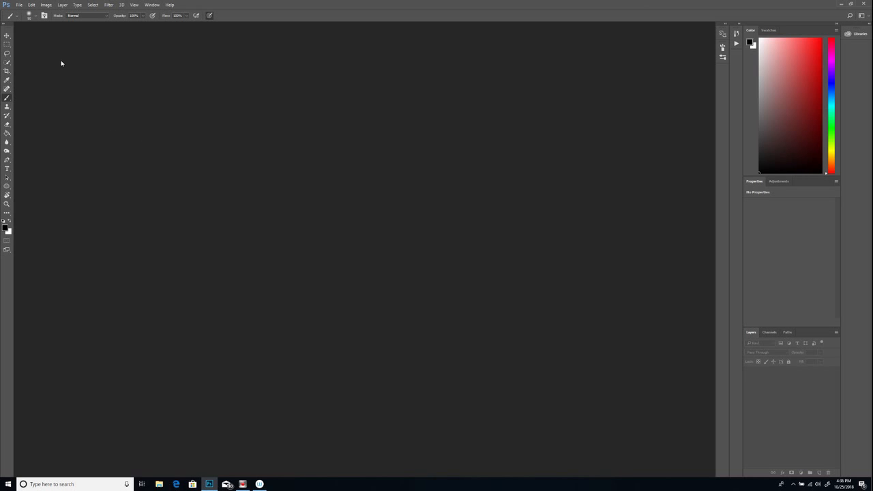
Load the Snow Flashy Opal Free Set.abr brushes into Photoshop's brush presets.
click(36, 17)
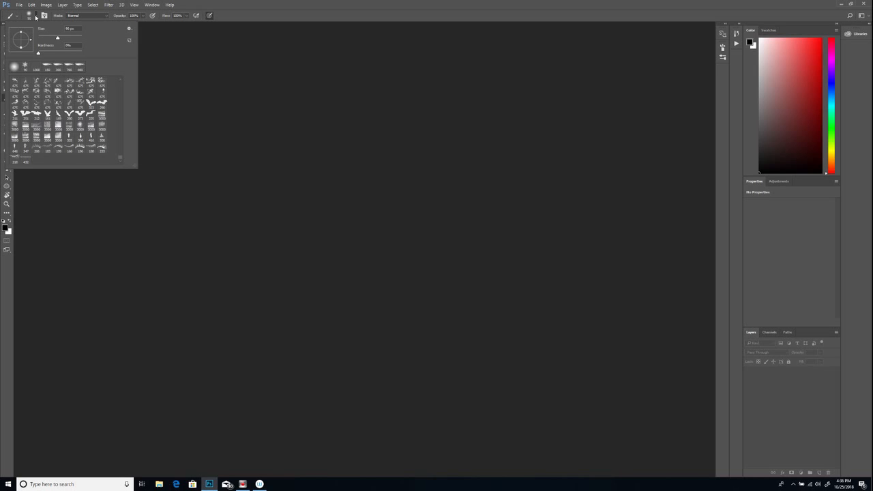
click(131, 30)
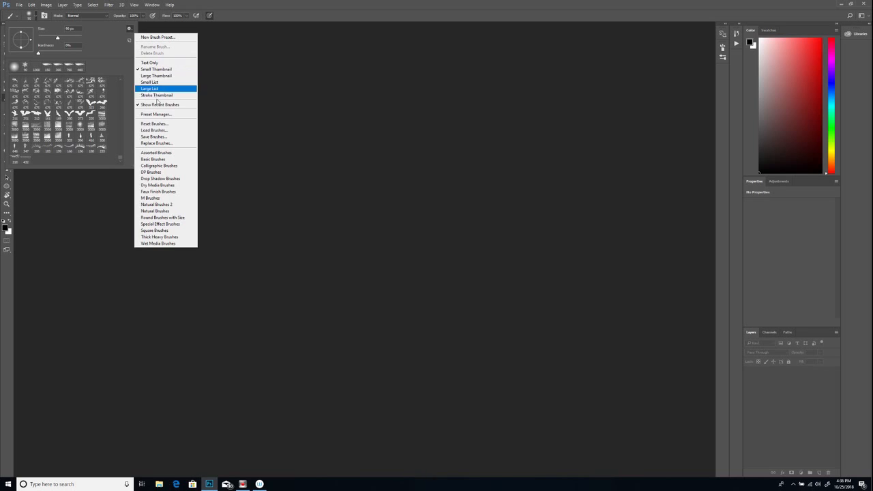
click(156, 130)
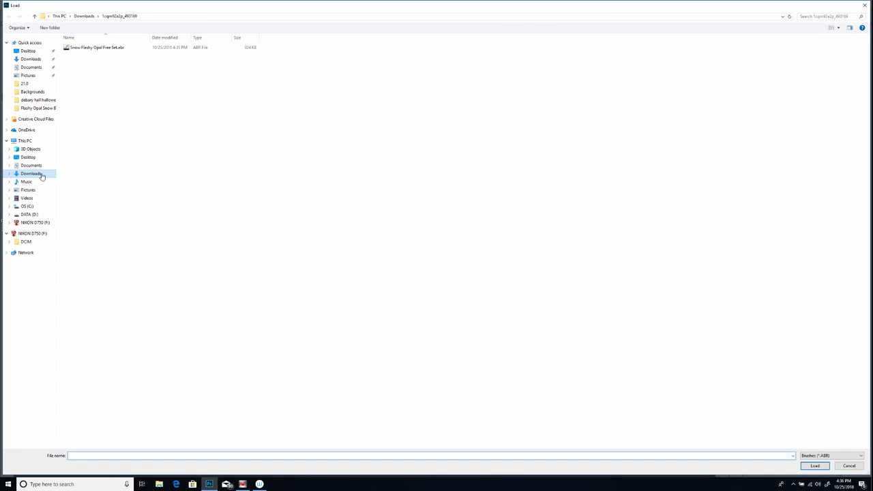
click(109, 47)
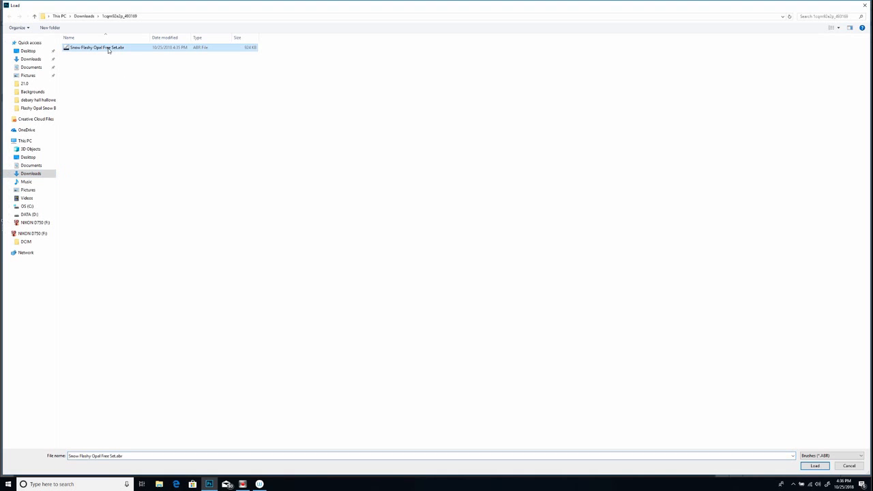
click(814, 466)
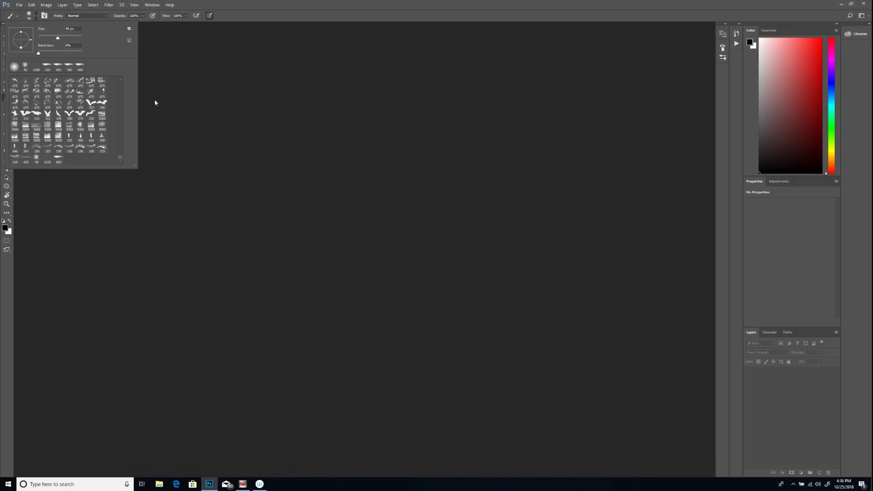
click(121, 160)
click(203, 103)
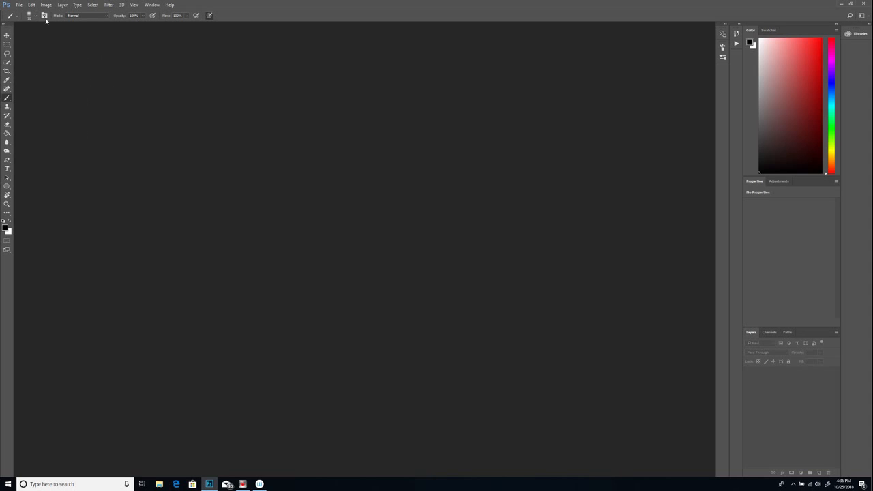
Open the recent file Flashy Opal Sample Snow.psd.
click(20, 5)
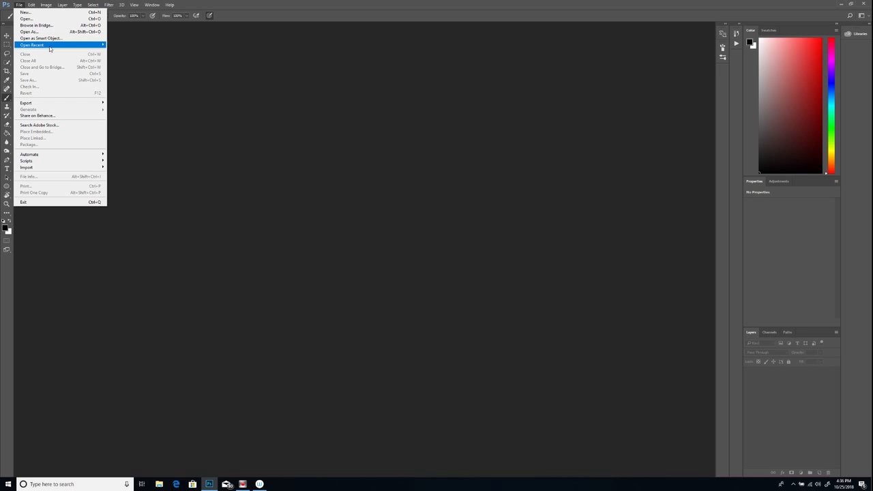
mouse_move(60, 48)
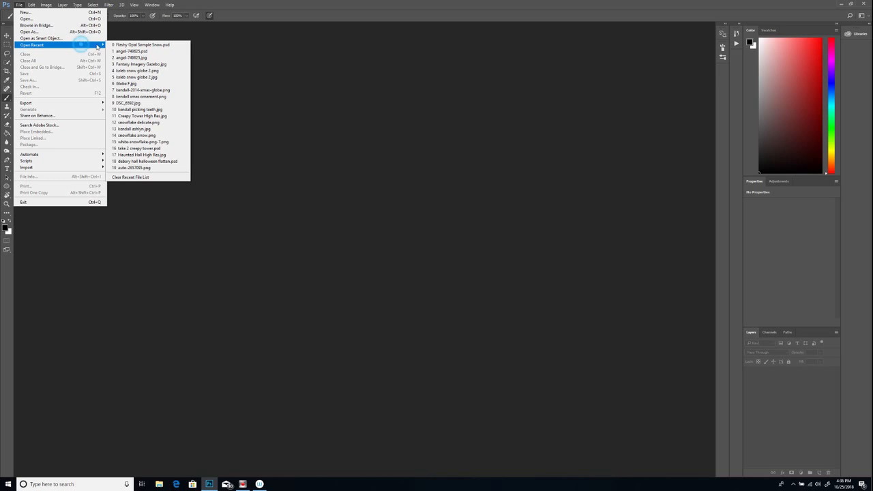
click(124, 45)
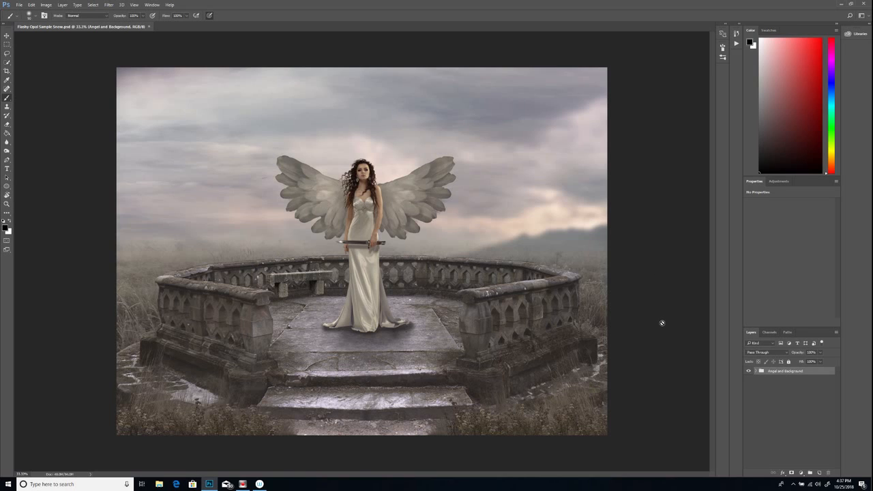
Add a new layer above the Angel and Background group and name it Ground Snow.
click(819, 473)
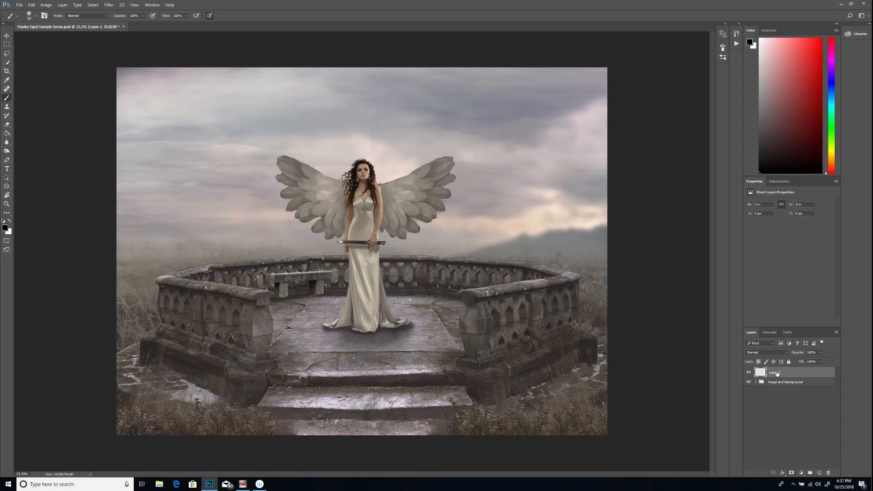
double_click(776, 372)
text(C)
text(round Snow)
key(Return)
Choose the 800 px ground-snow brush from the loaded snow set and reduce its size.
click(36, 18)
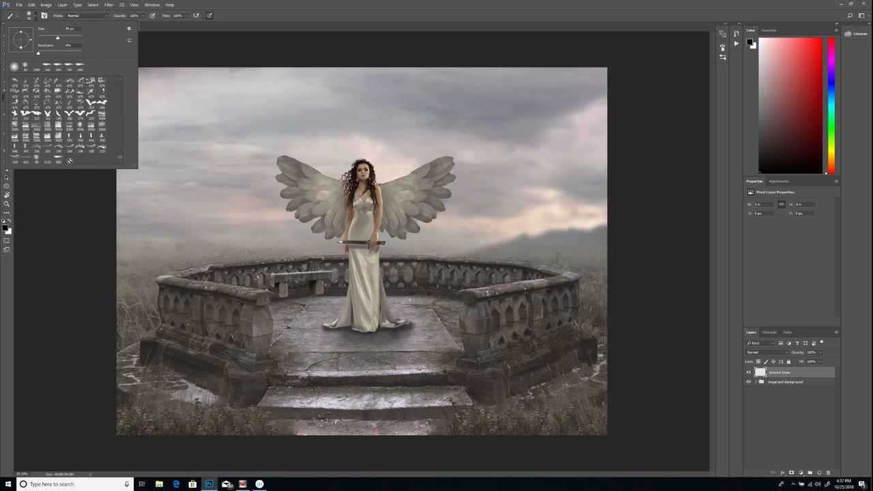
click(58, 159)
mouse_move(78, 39)
mouse_down()
mouse_move(59, 39)
mouse_move(74, 39)
mouse_up()
click(246, 53)
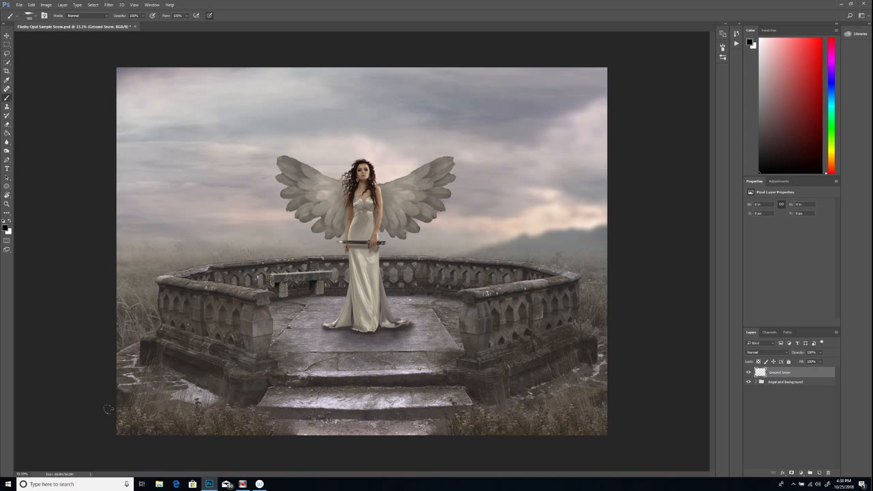
drag(108, 412, 110, 413)
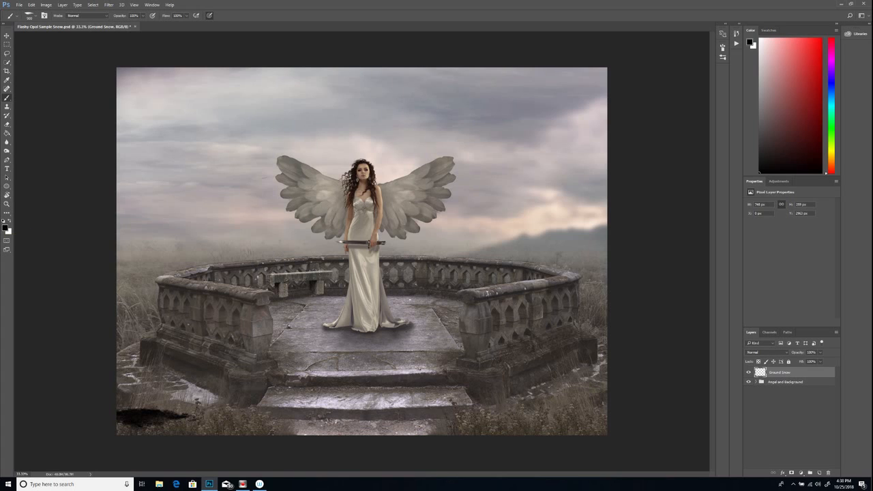
click(31, 6)
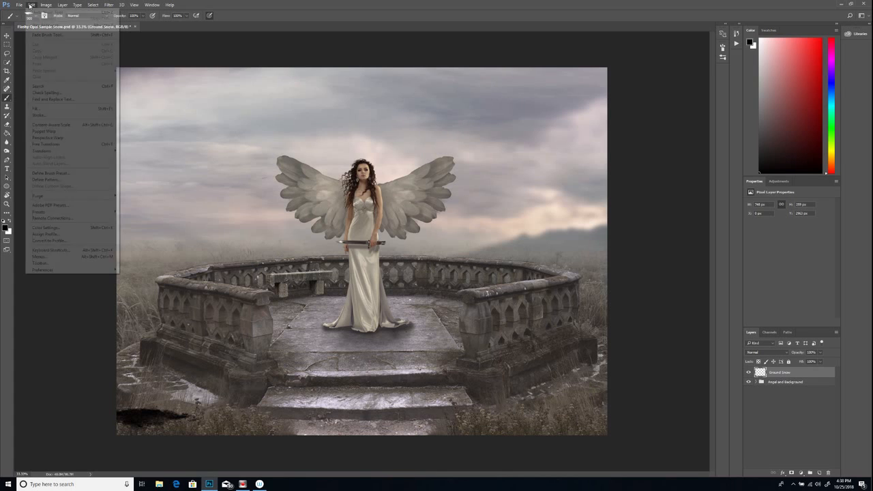
click(36, 25)
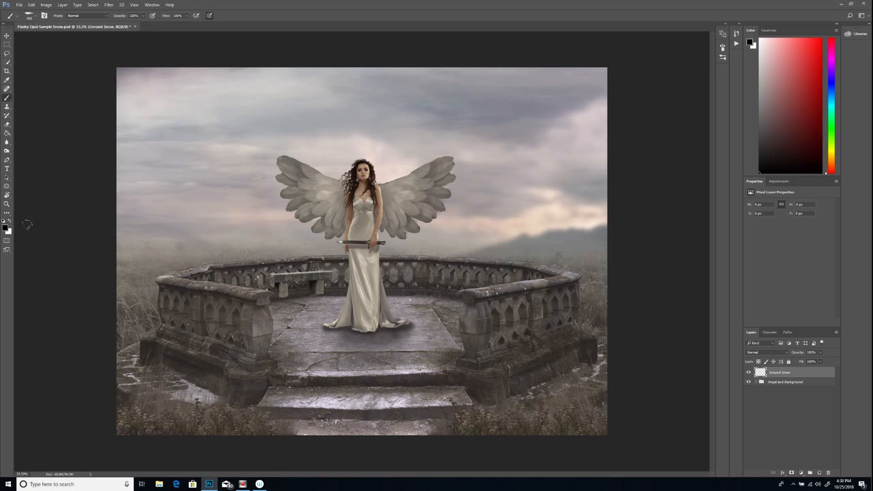
Switch the foreground colour to white and paint ground-snow patches over the grass in the image's lower left and lower right corners.
key(x)
drag(126, 419, 200, 416)
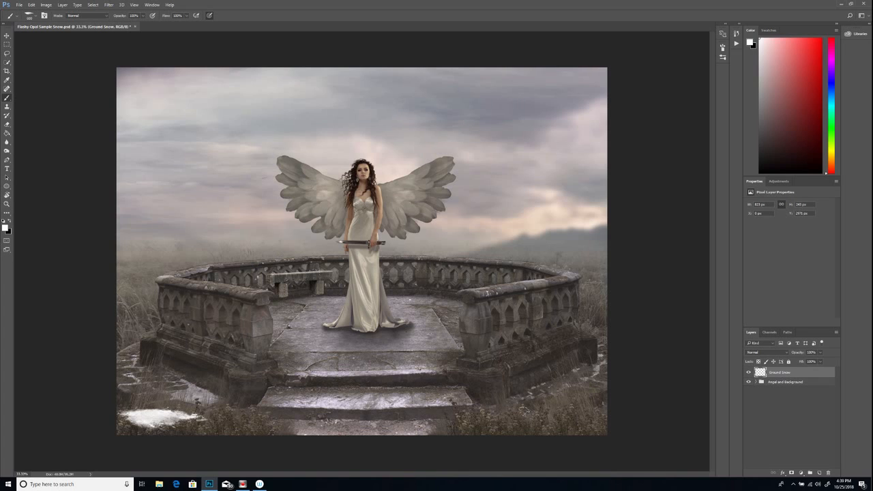
click(546, 412)
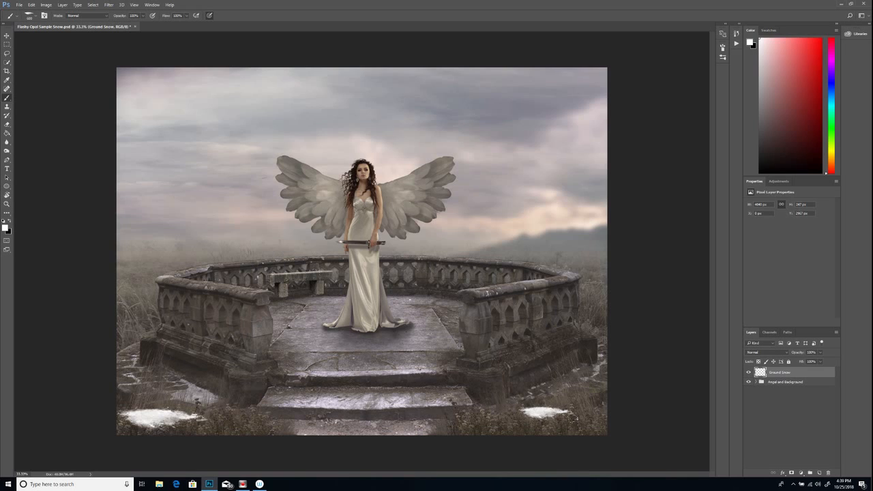
click(567, 412)
click(566, 419)
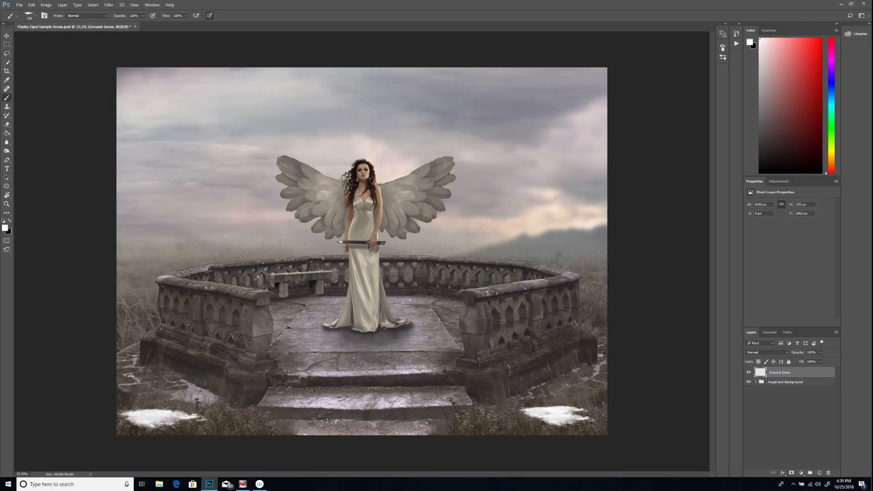
Paint snow beside the dress hem, on the terrace floor below the bench, and on the balustrade tops.
drag(383, 327, 435, 327)
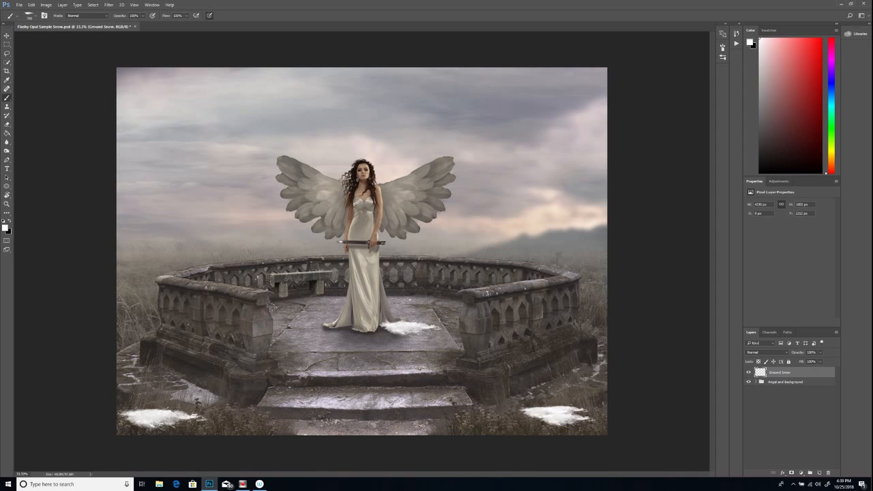
drag(292, 305, 323, 303)
click(221, 289)
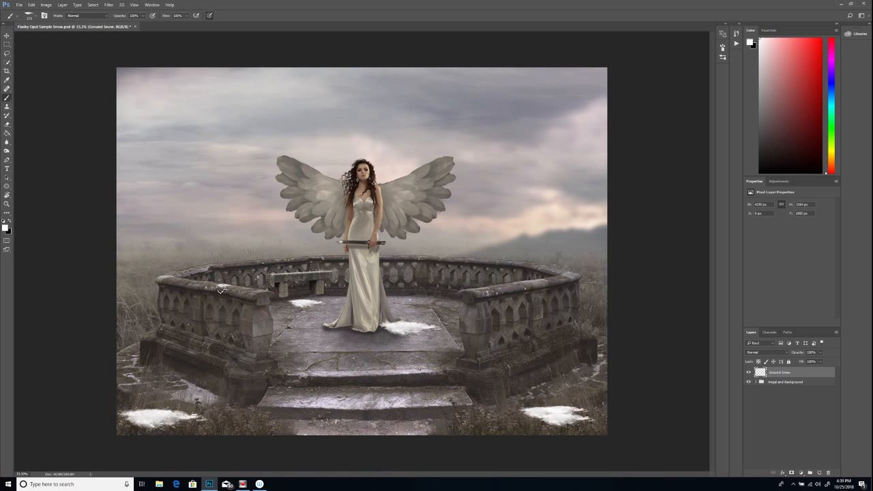
click(184, 273)
click(475, 293)
Paint a wide snow patch on the right part of the stone step in front of the terrace.
click(413, 395)
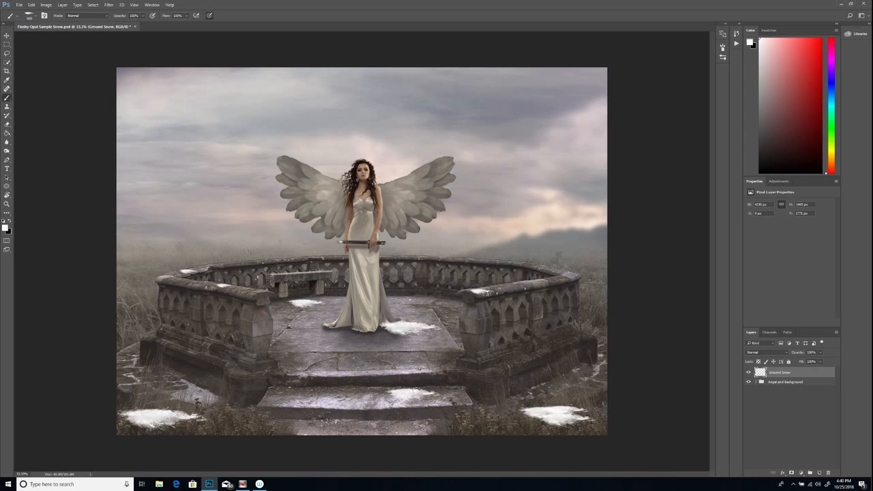
drag(417, 393, 446, 391)
click(408, 395)
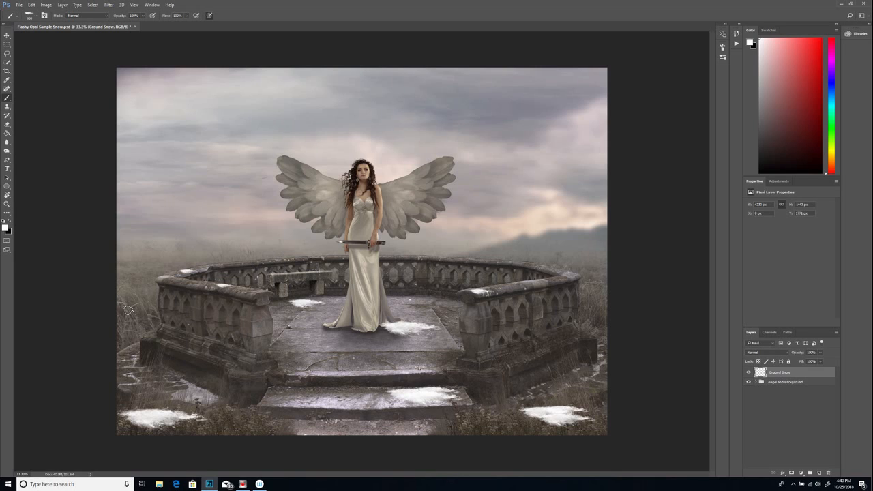
Paint snow patches along the image's left edge, on the lowest step, and on the ground at the right edge.
drag(126, 309, 146, 308)
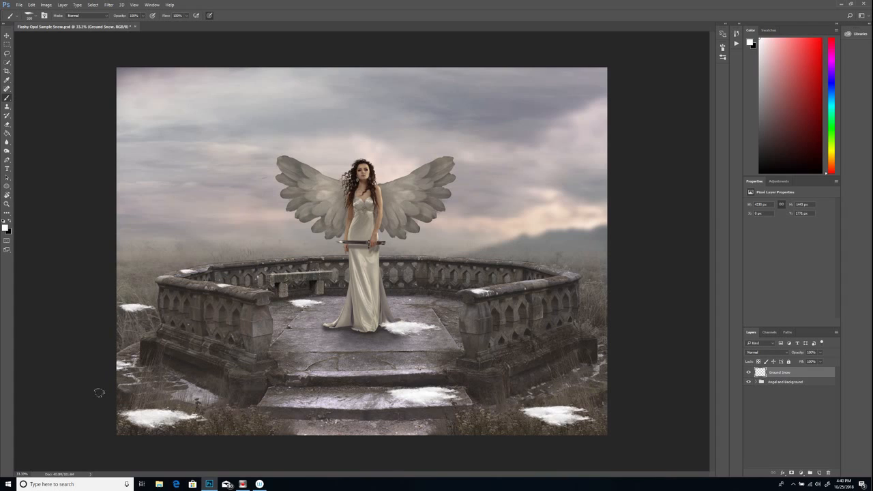
drag(121, 372, 144, 374)
drag(307, 425, 335, 431)
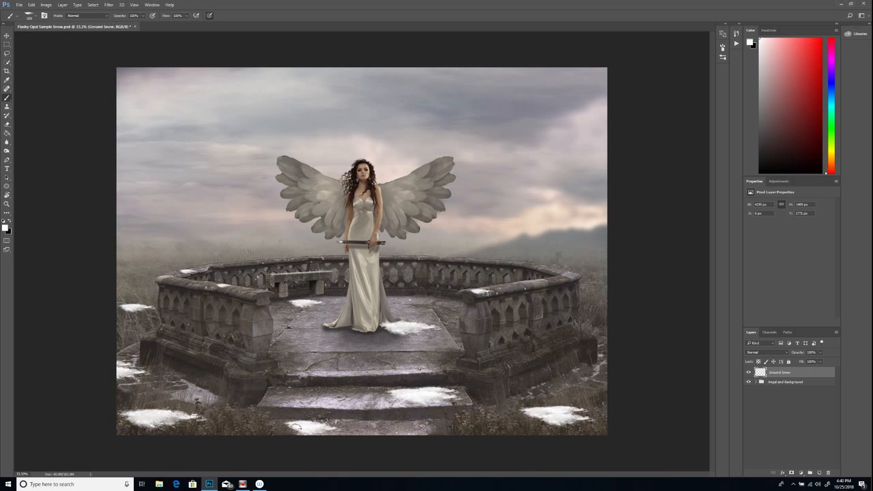
drag(286, 418, 331, 419)
drag(596, 375, 603, 376)
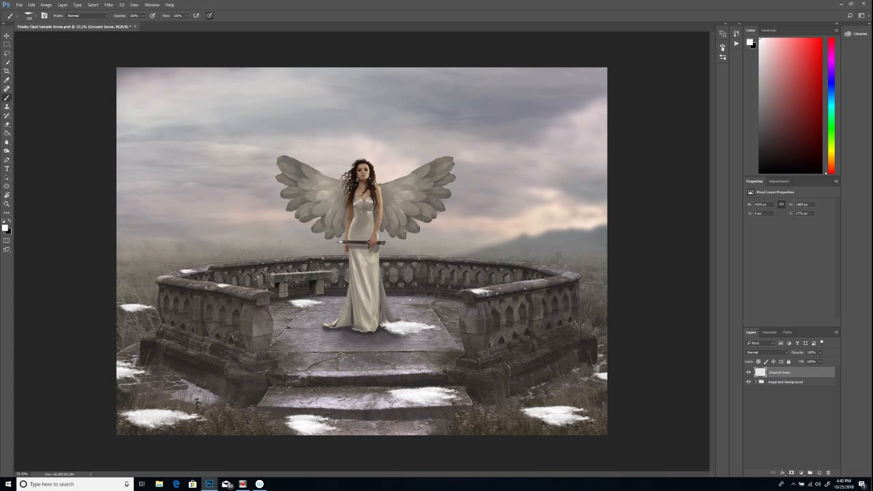
Add a new layer above Ground Snow and name it Falling Snow.
click(819, 472)
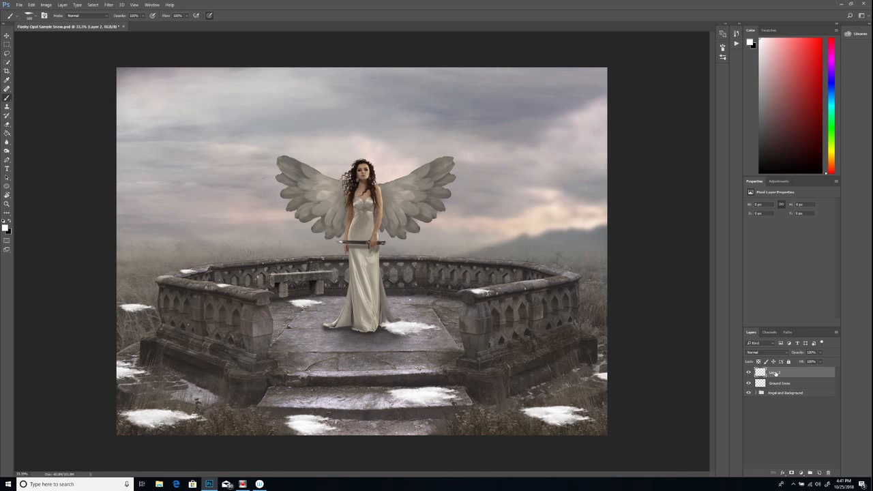
double_click(775, 372)
text(G)
key(Return)
Choose the large falling-snow brush from the snow set and scatter snowflakes over the sky, the angel and the terrace.
click(36, 17)
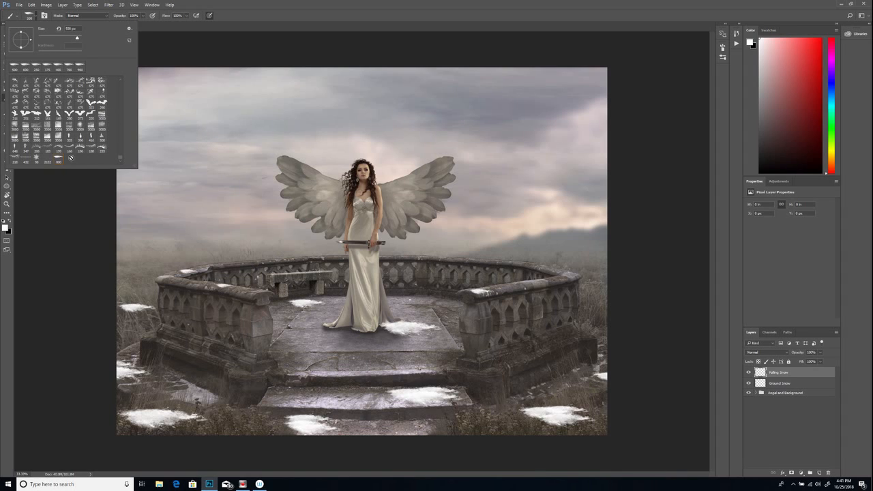
click(47, 159)
double_click(48, 159)
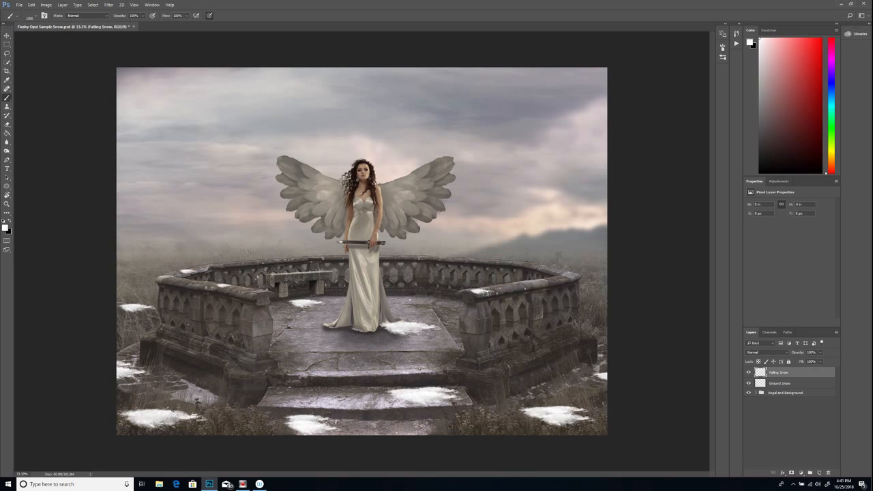
click(271, 126)
click(455, 121)
drag(432, 396, 408, 411)
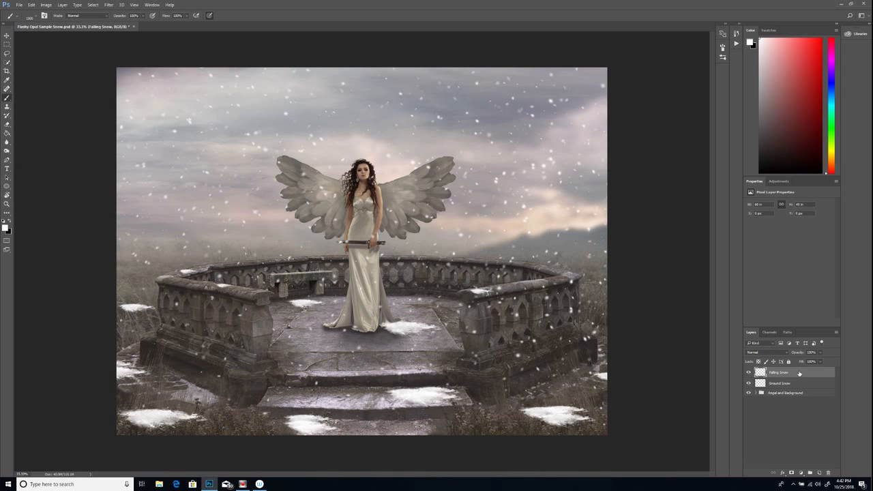
Add a layer mask to the Falling Snow layer and choose a soft round brush for painting on it.
click(791, 473)
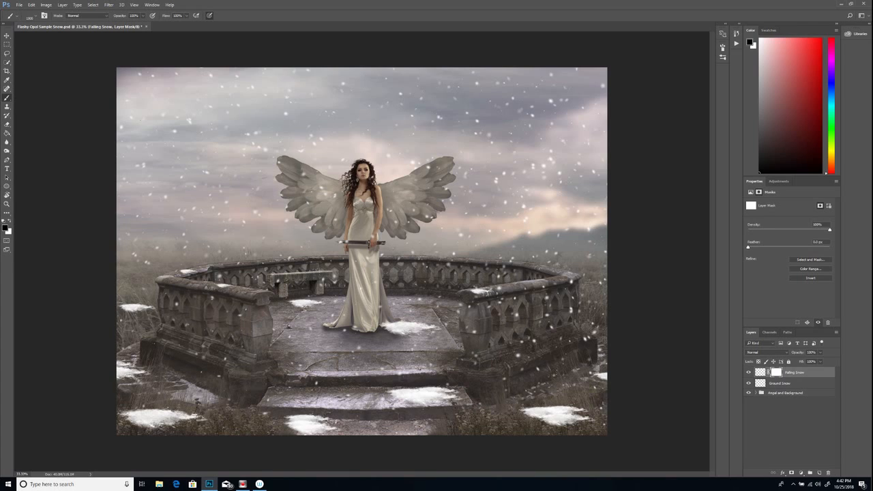
click(37, 19)
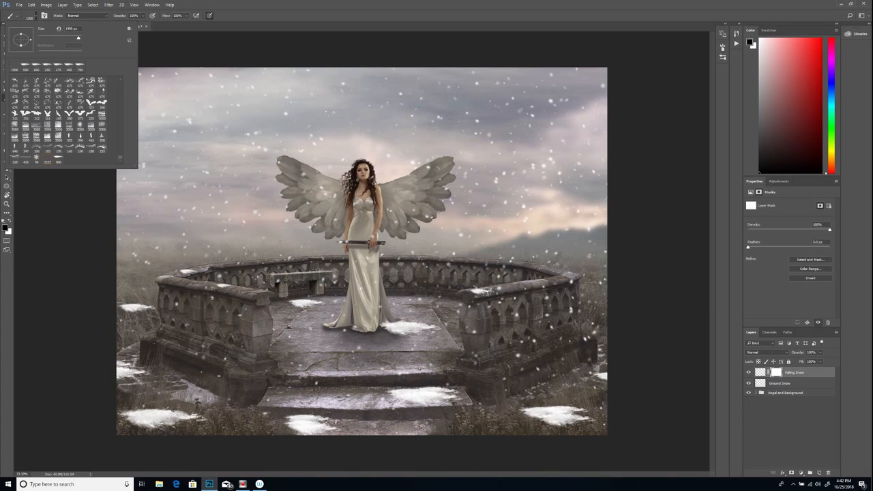
drag(120, 159, 120, 77)
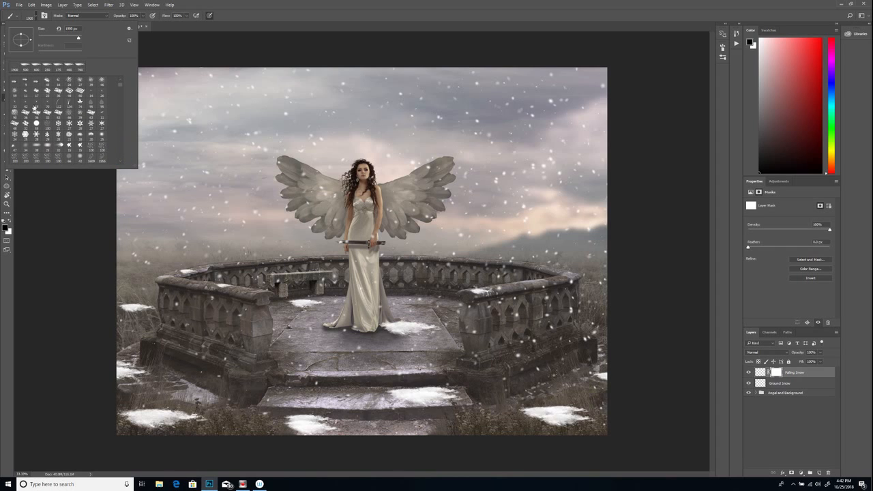
click(120, 78)
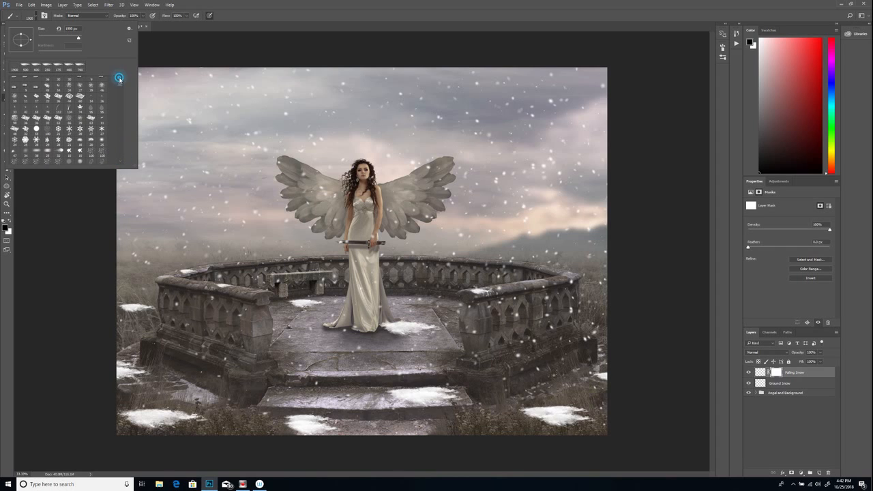
click(120, 79)
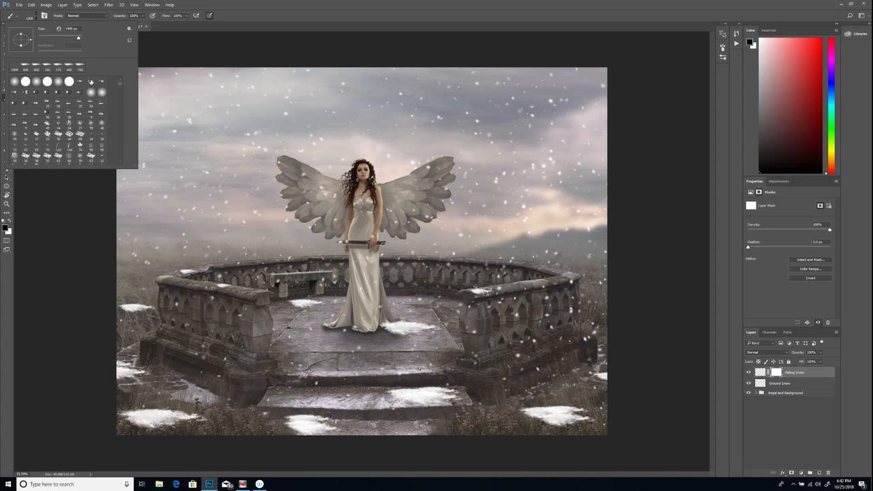
double_click(59, 81)
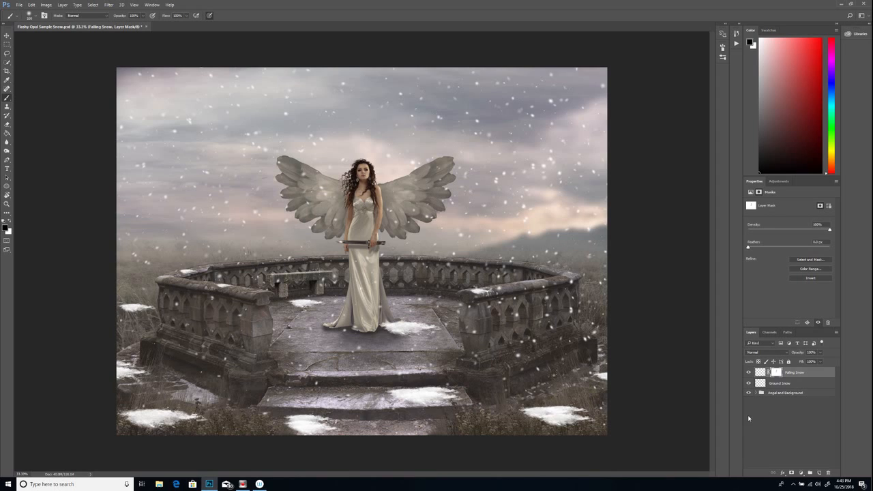
Add a new layer above Falling Snow and name it Fantasy Flakes.
click(820, 473)
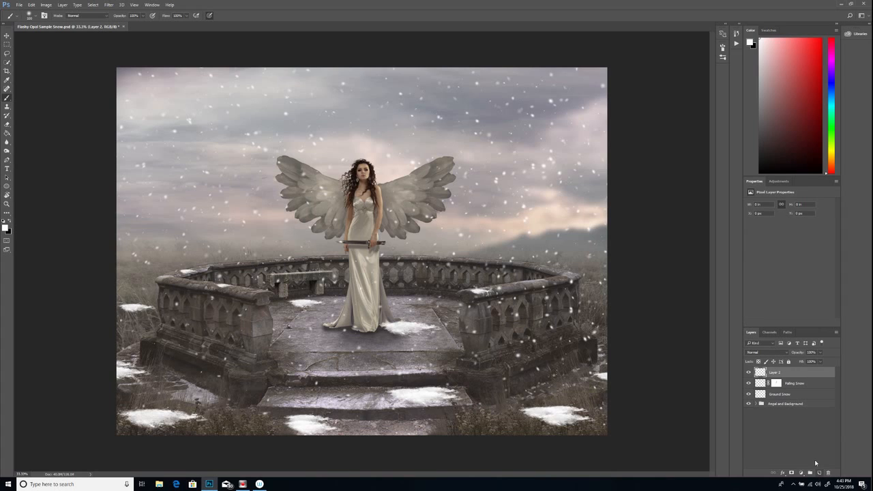
double_click(775, 373)
text(Fal)
text(tasy Flakes)
key(Return)
Choose the ornate snowflake brush from the snow set and scatter large flakes over the sky to the angel's left.
click(35, 15)
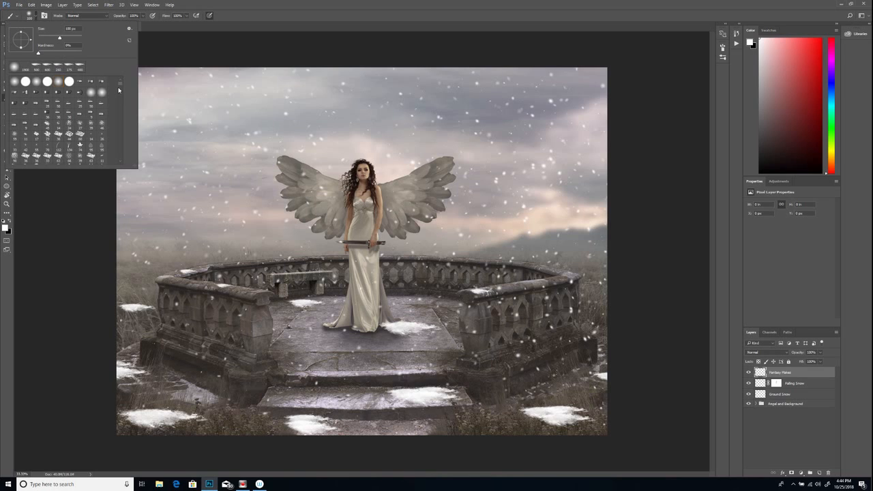
drag(119, 83, 120, 166)
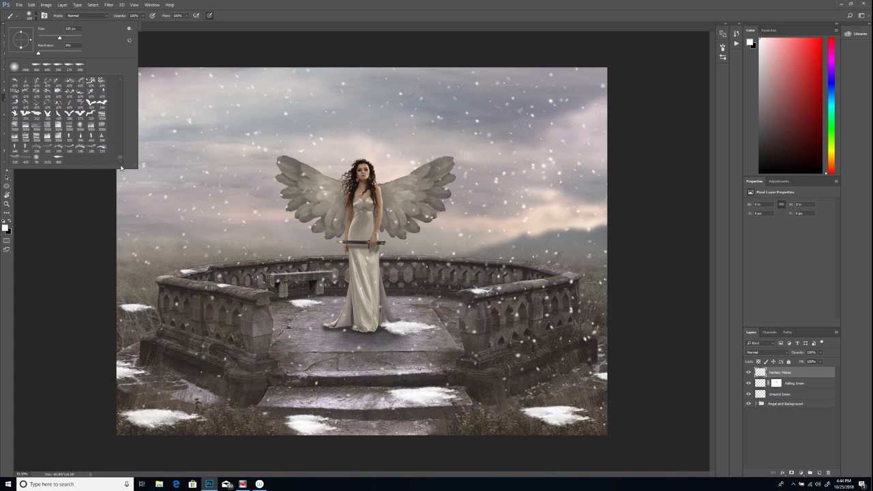
click(35, 160)
click(244, 50)
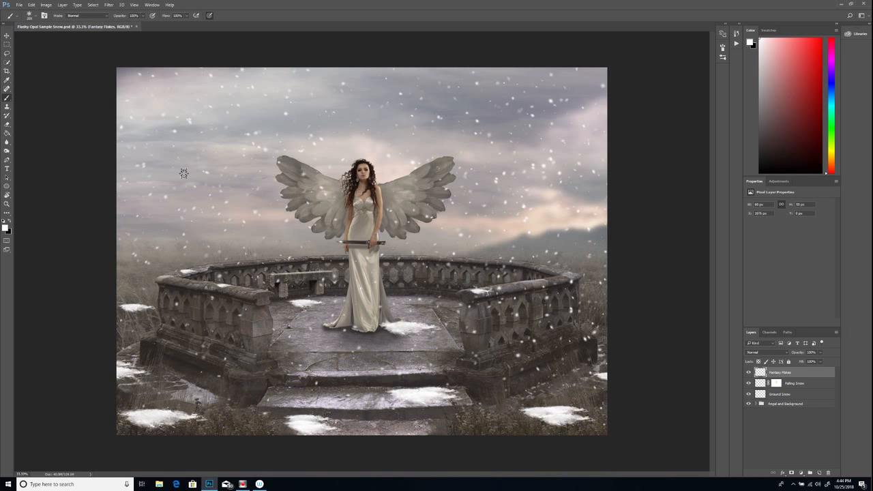
click(165, 189)
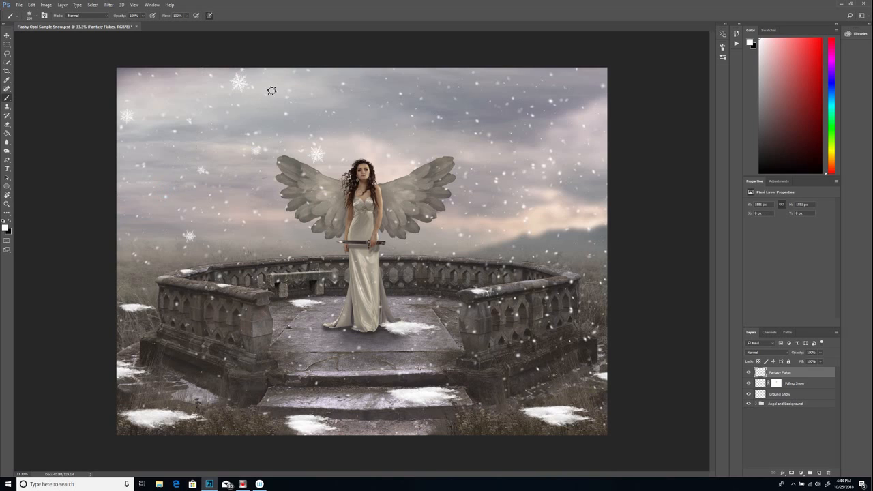
Scatter more ornate snowflakes over the middle and right sky, the right balustrade, the lower right grass and the left grass.
click(400, 102)
drag(541, 112, 701, 154)
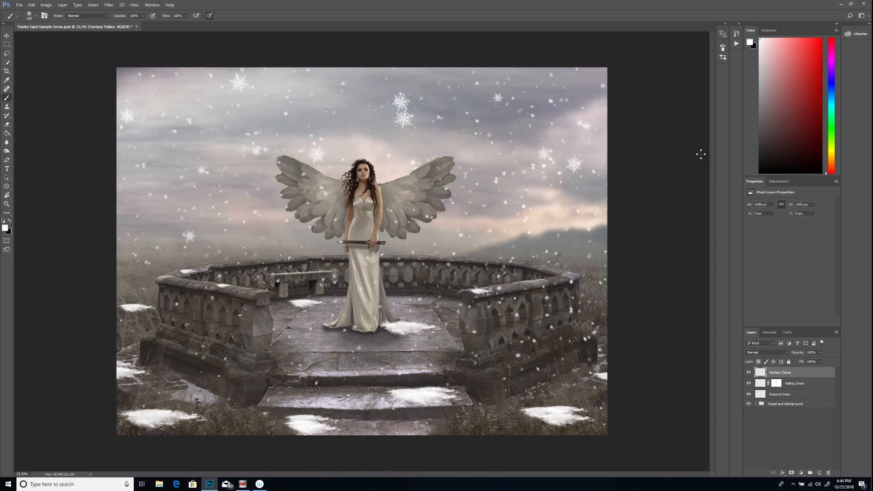
drag(505, 222, 607, 248)
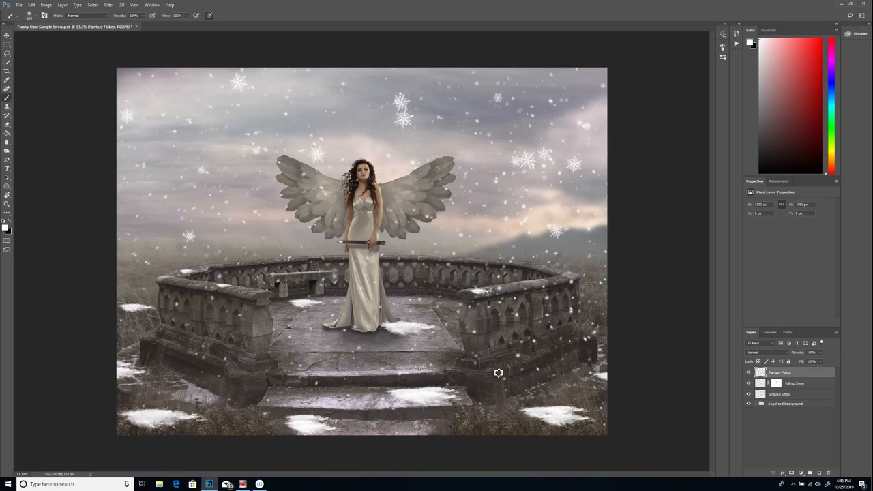
click(578, 395)
click(563, 337)
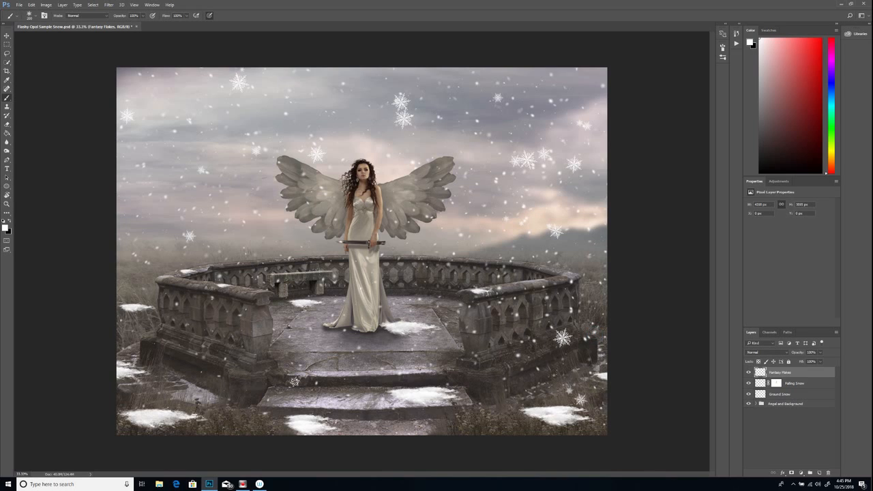
click(135, 292)
Set the Ground Snow layer's opacity to 87%.
click(799, 394)
click(804, 384)
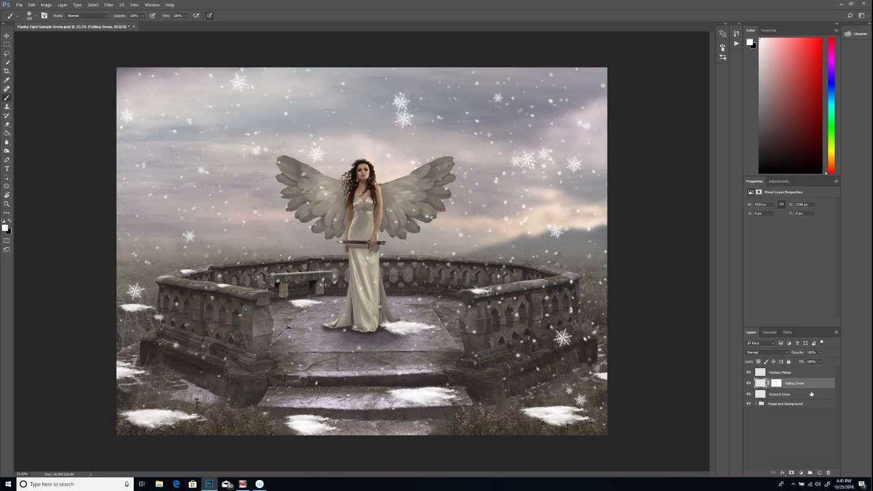
click(807, 395)
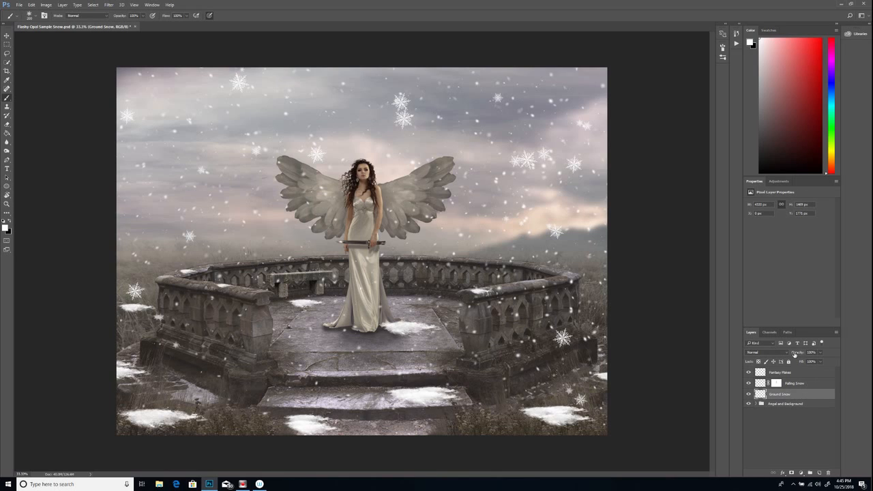
click(821, 353)
drag(823, 362, 817, 362)
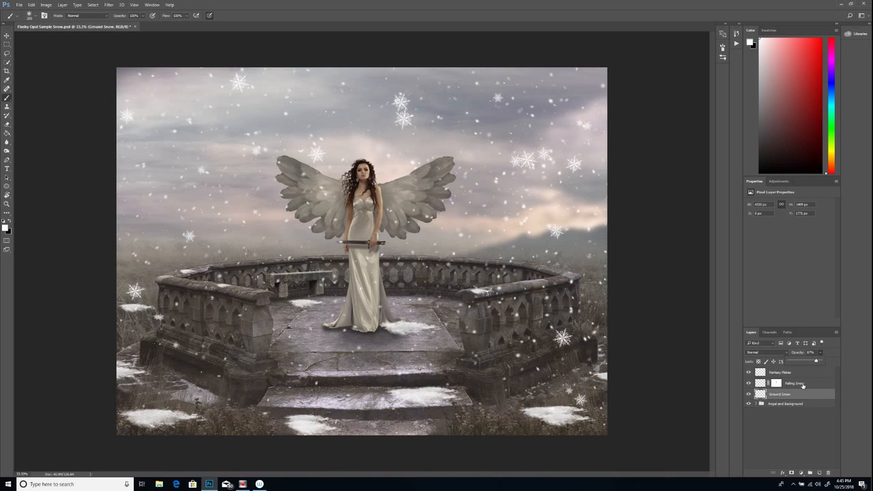
Check the Falling Snow layer's opacity and set the Fantasy Flakes layer's opacity to 79%.
click(803, 386)
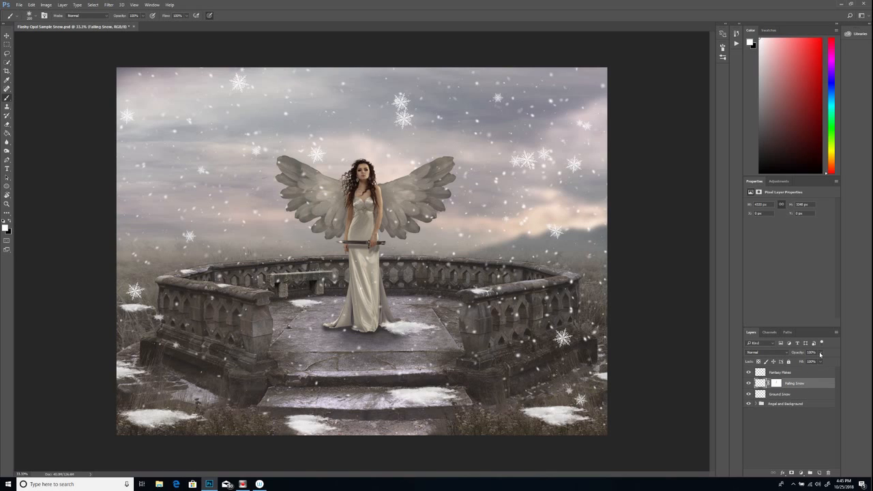
click(820, 352)
click(800, 373)
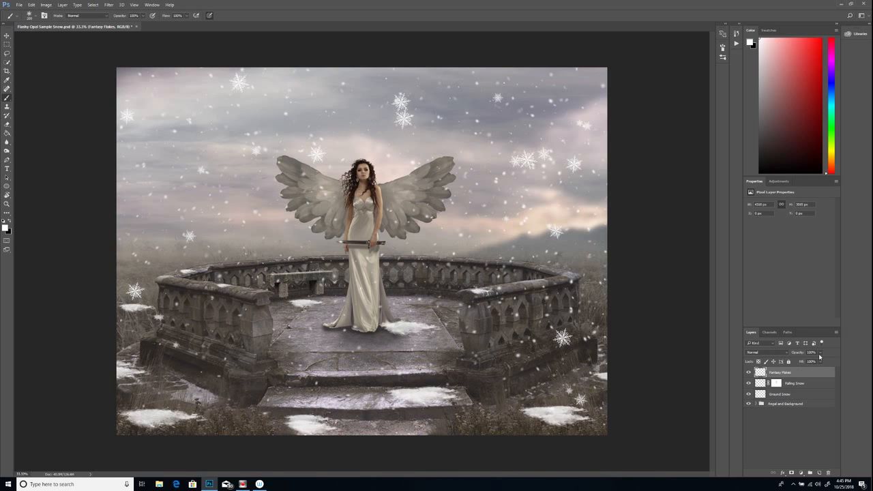
click(820, 361)
drag(821, 363, 814, 363)
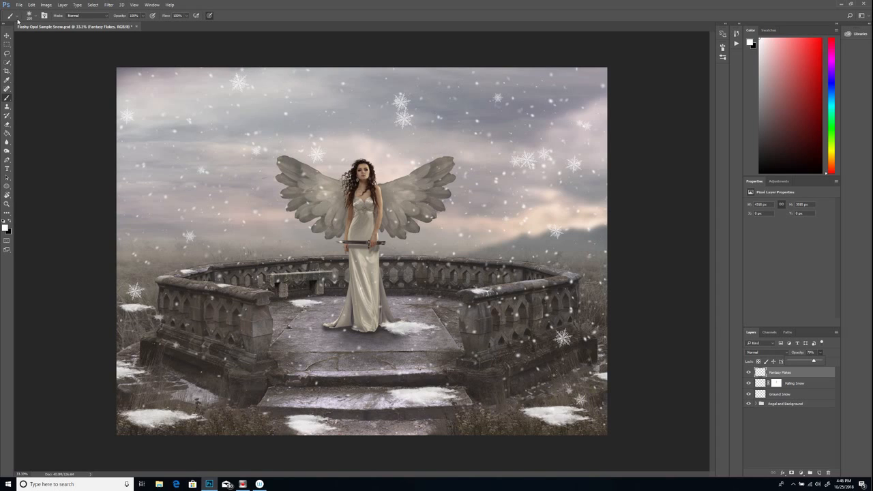
Save the snow composite under its existing file name.
click(17, 6)
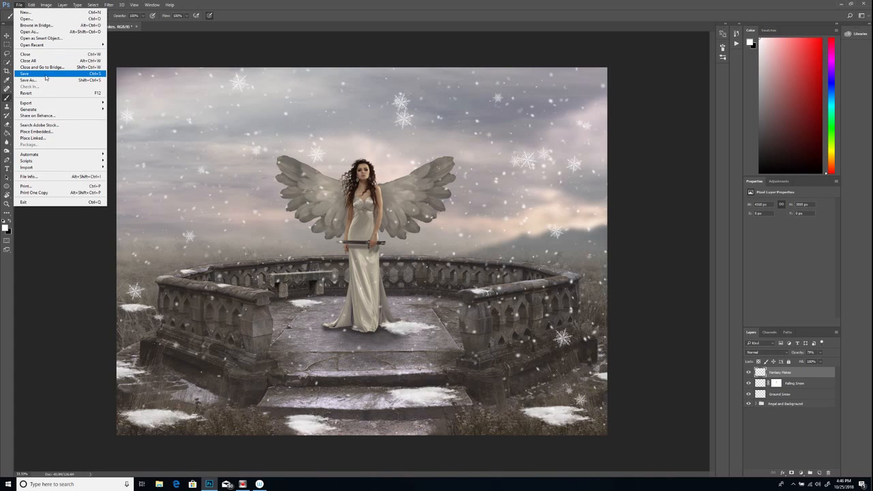
click(46, 76)
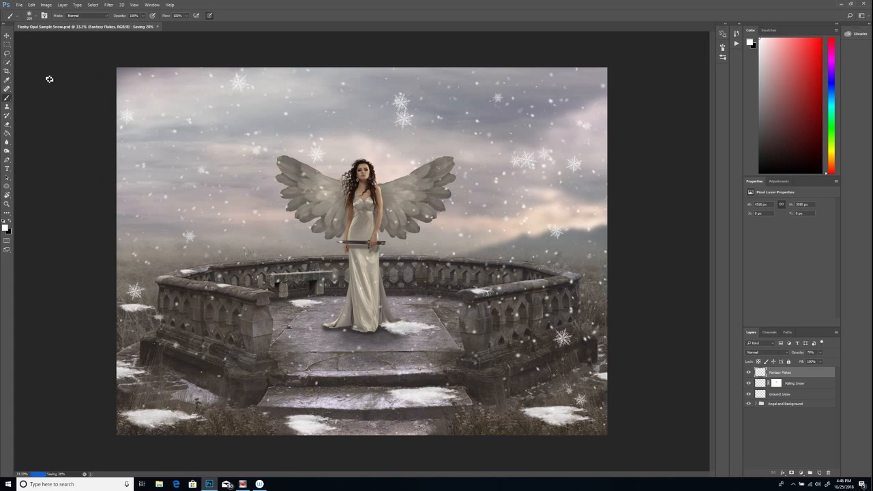